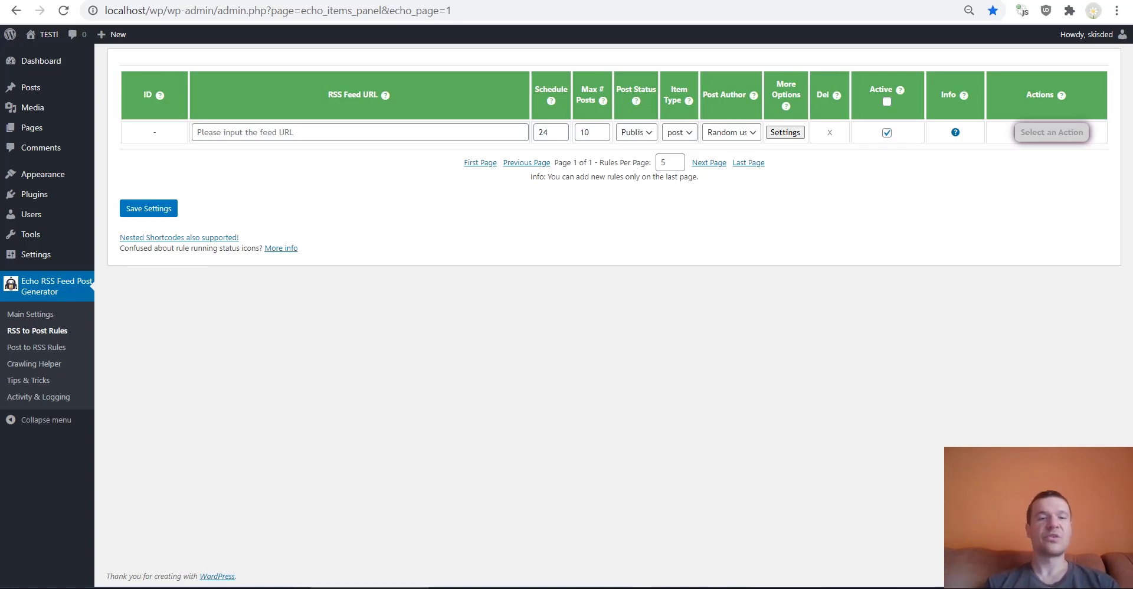
- Open the Echo RSS plugin's main settings and locate the Enable Post Auto Deletion Feature option
left_click(45, 316)
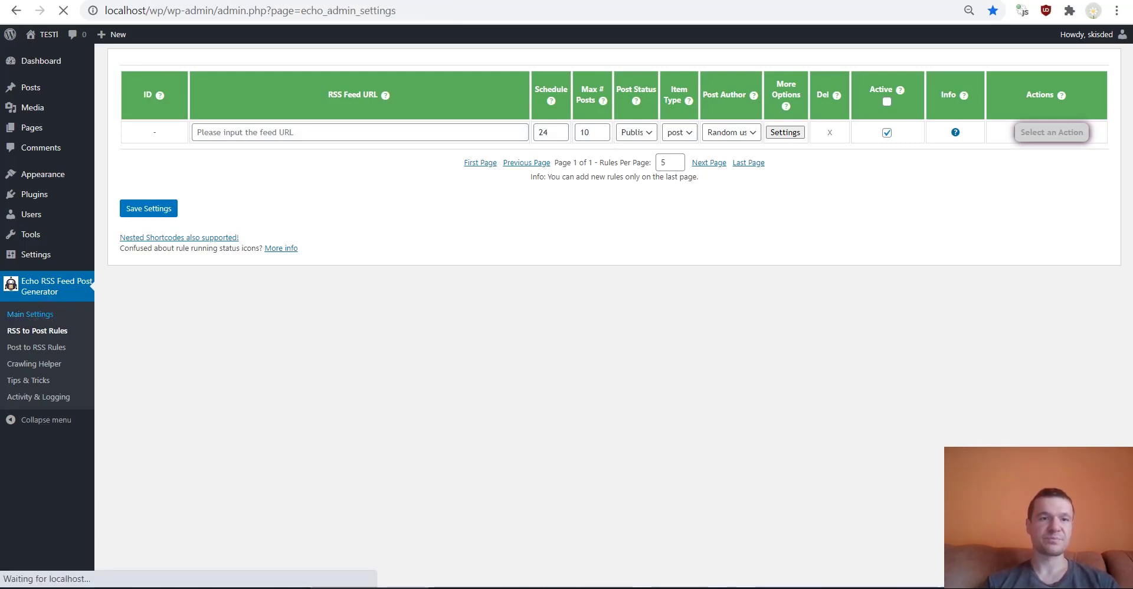
scroll(400, 213, "down", 9)
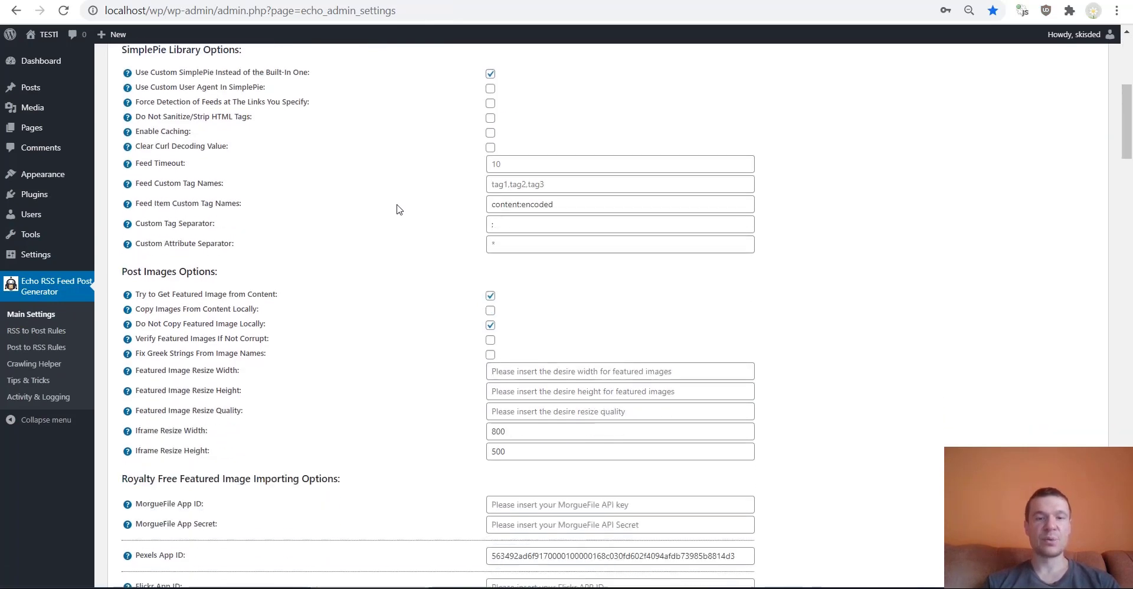
scroll(391, 210, "down", 11)
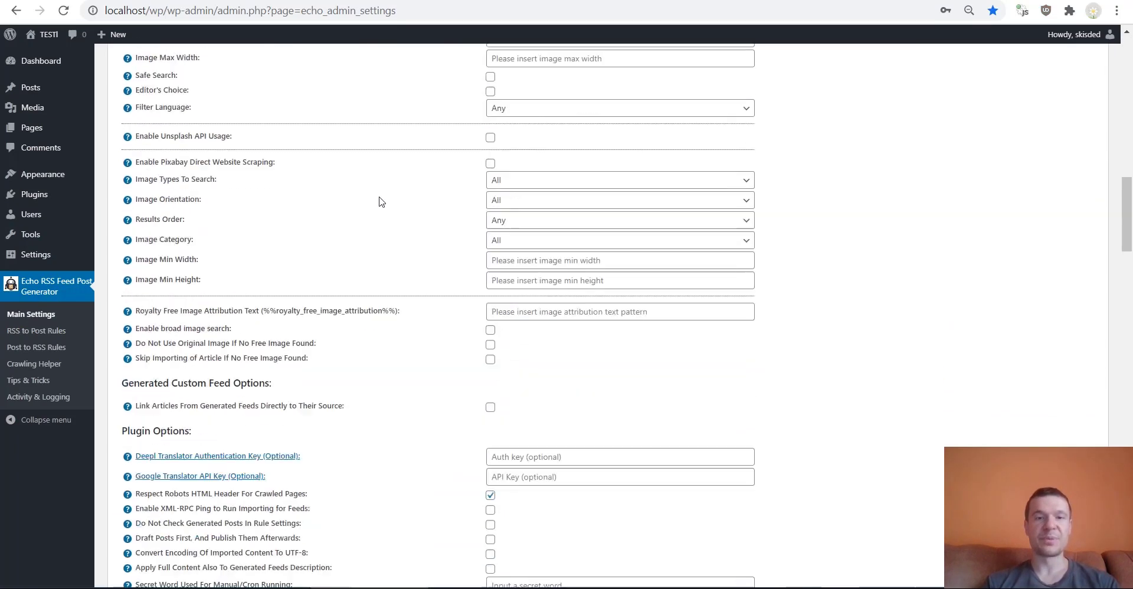
key("ctrl+f")
key("ctrl+c")
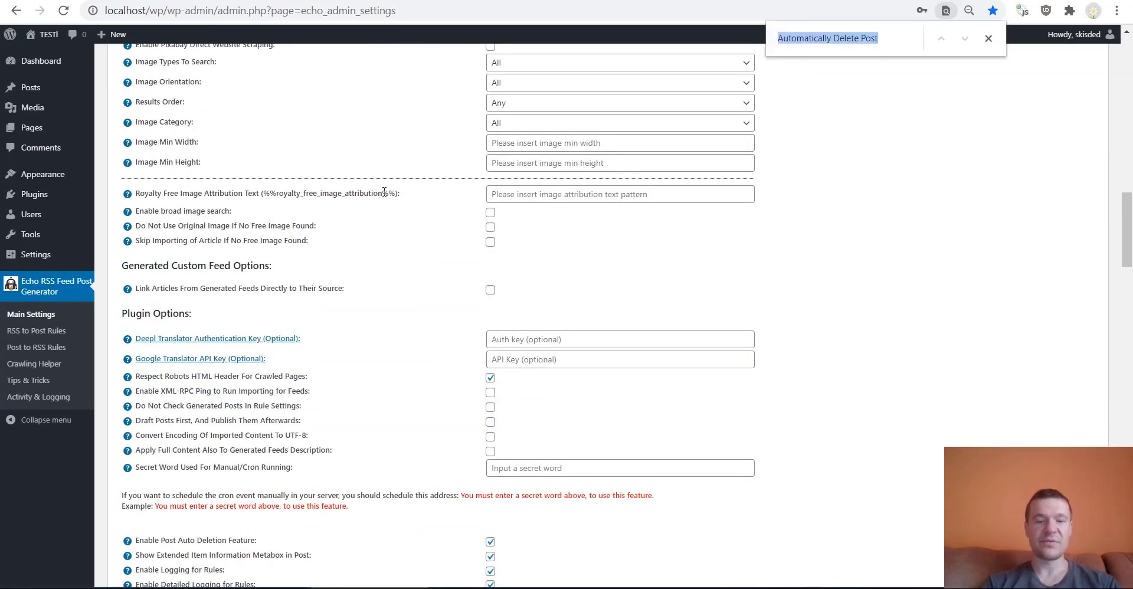
type("delete")
scroll(369, 310, "down", 4)
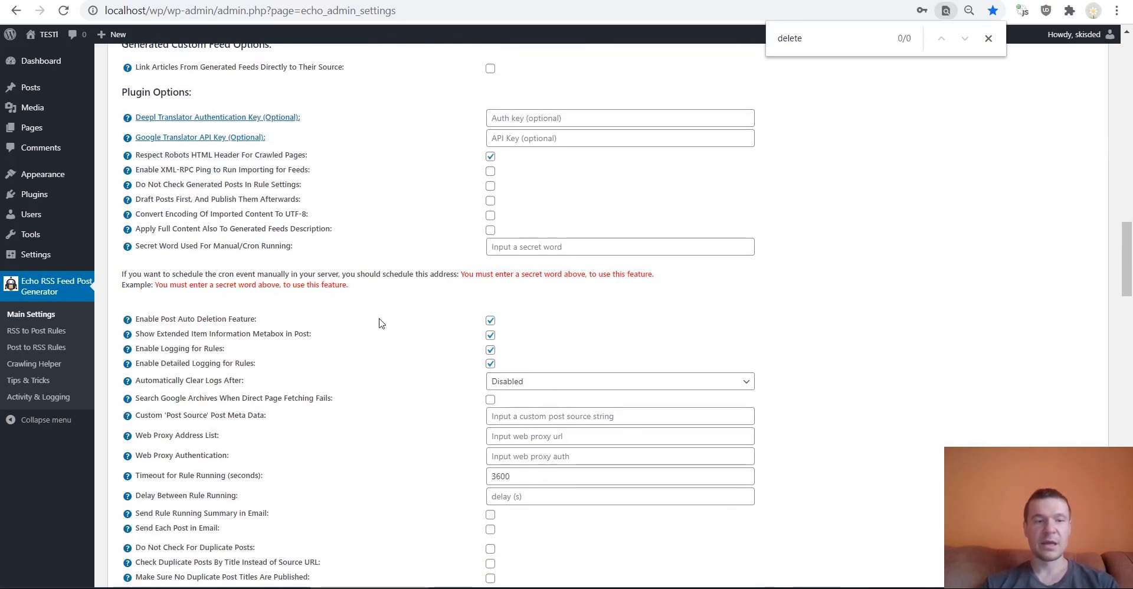
left_click(136, 320)
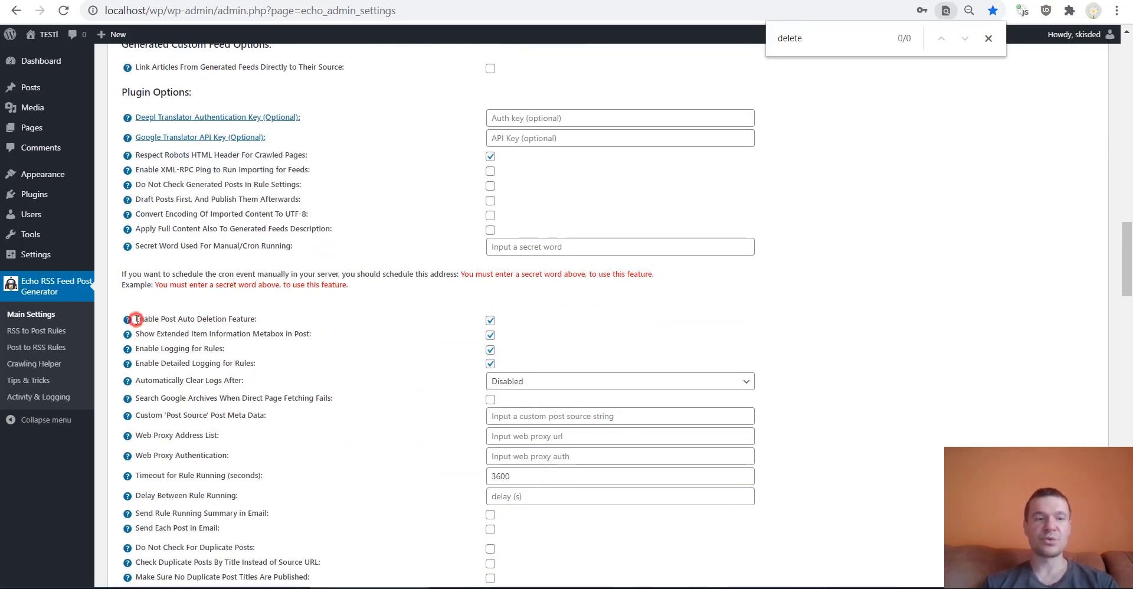
left_click_drag(136, 320, 256, 321)
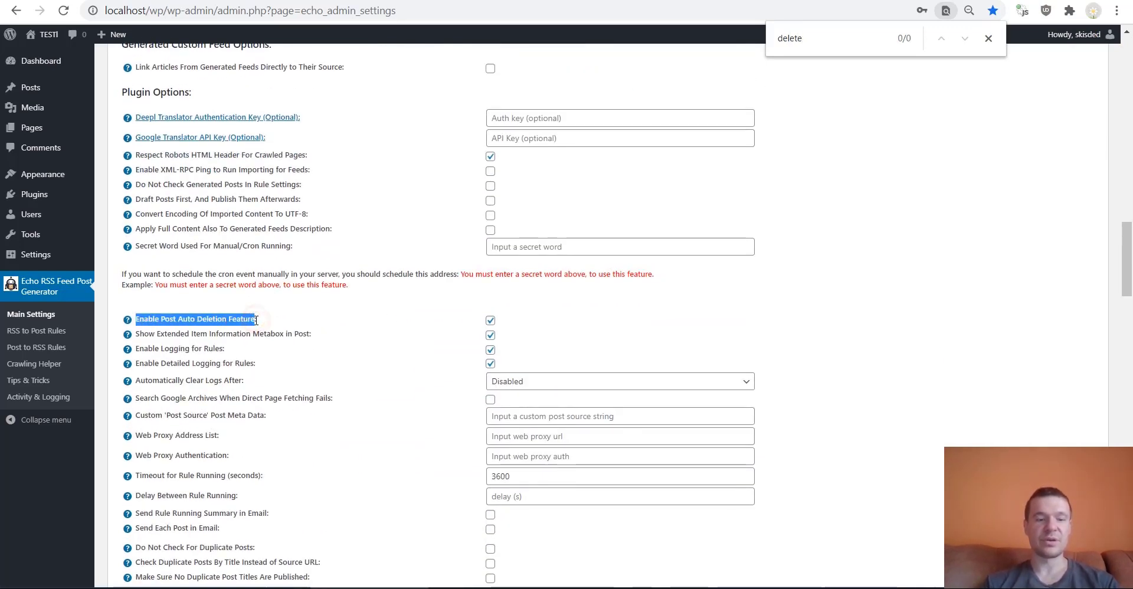
key("ctrl+f")
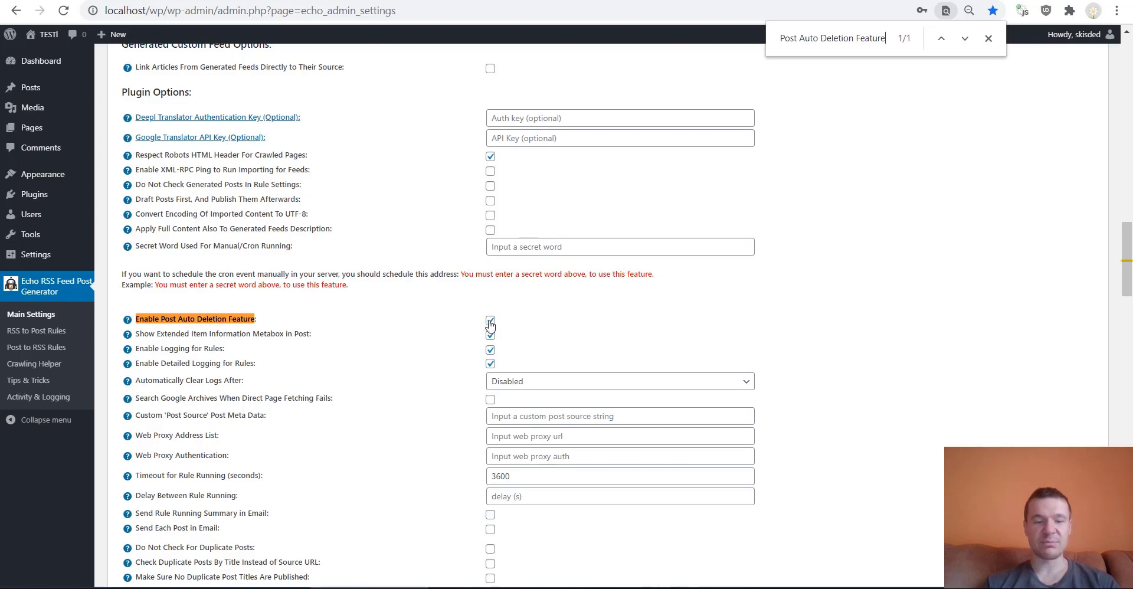
- Save the plugin's main settings
scroll(378, 343, "down", 10)
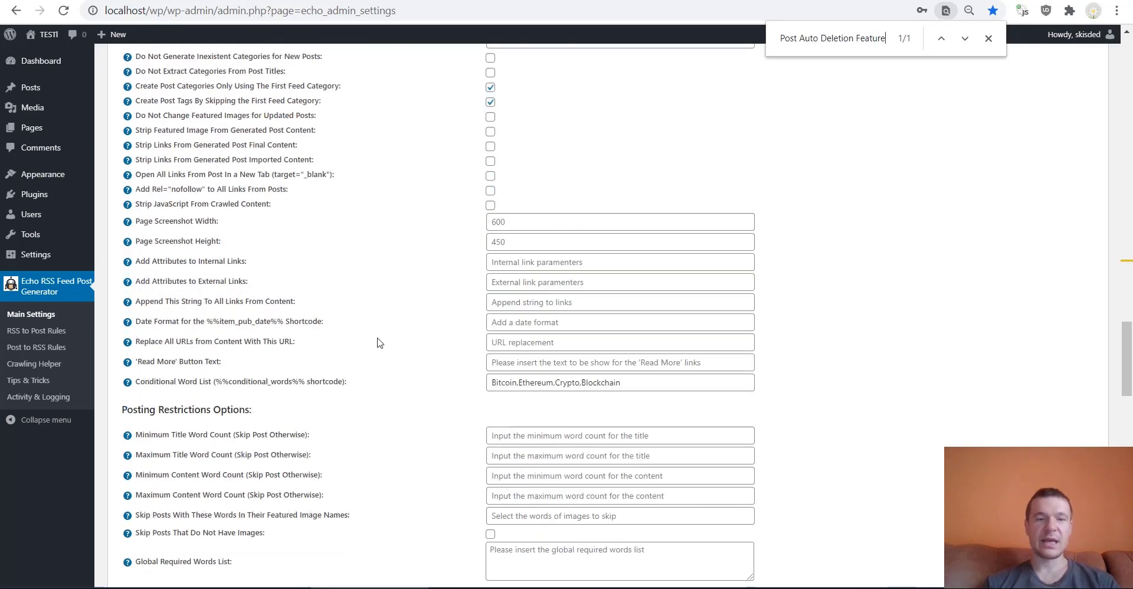
scroll(380, 343, "down", 15)
left_click(151, 380)
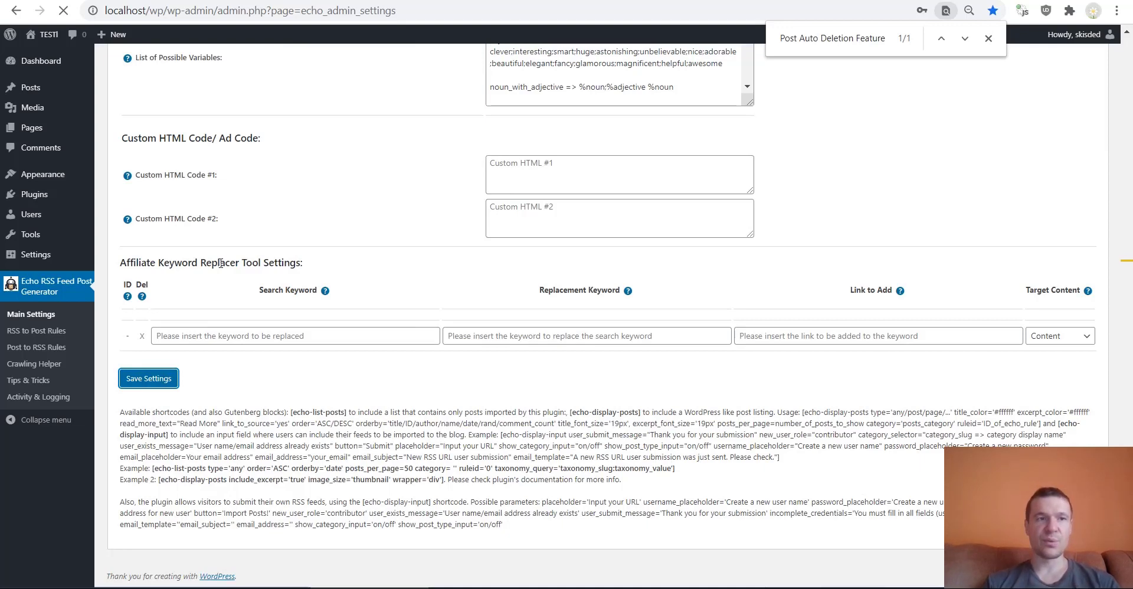
left_click(44, 332)
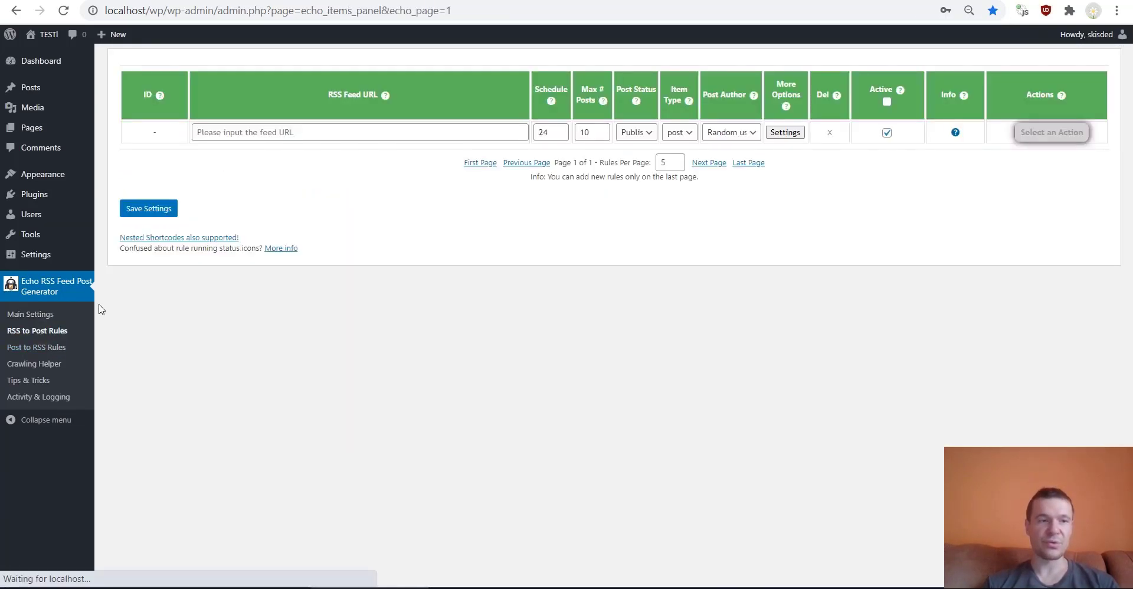
left_click(225, 134)
left_click(228, 163)
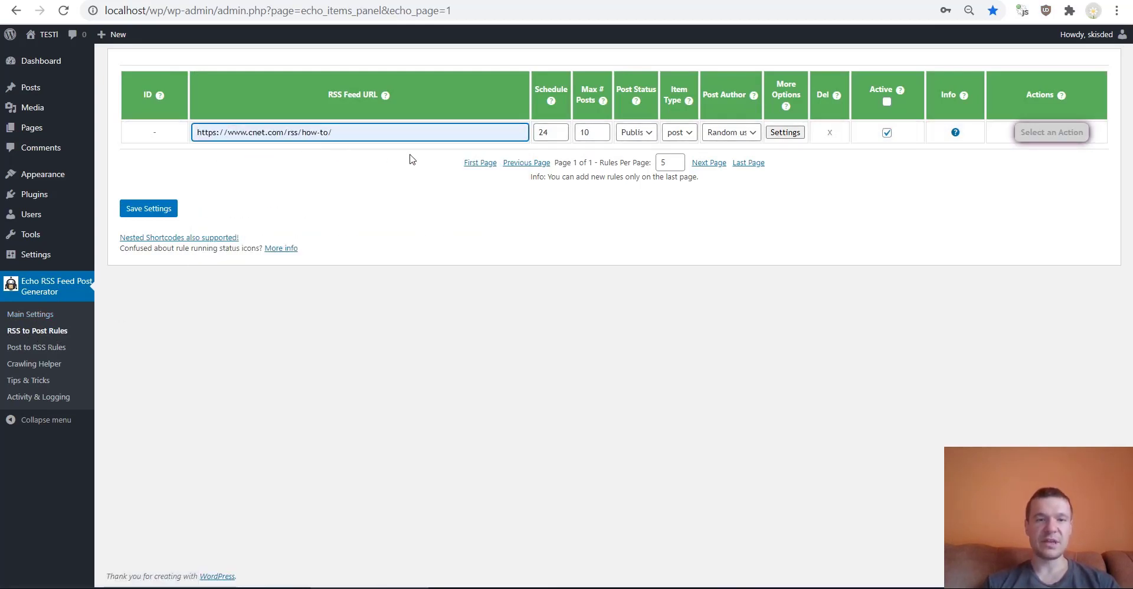
- Open the new rule's advanced settings and find the Automatically Delete Post option
left_click(790, 134)
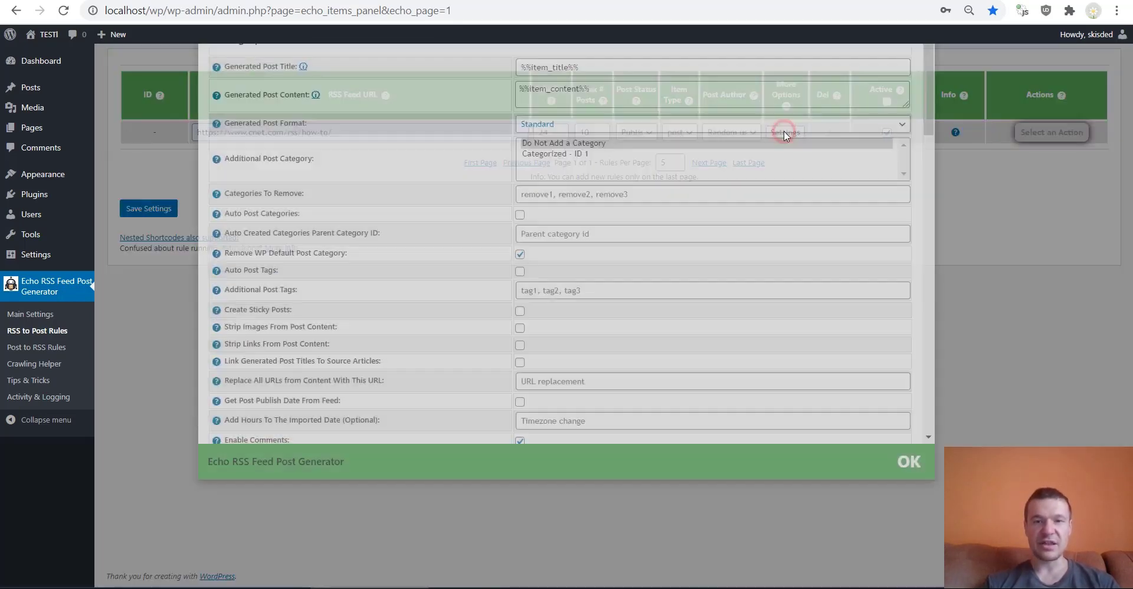
key("ctrl+f")
type("dele")
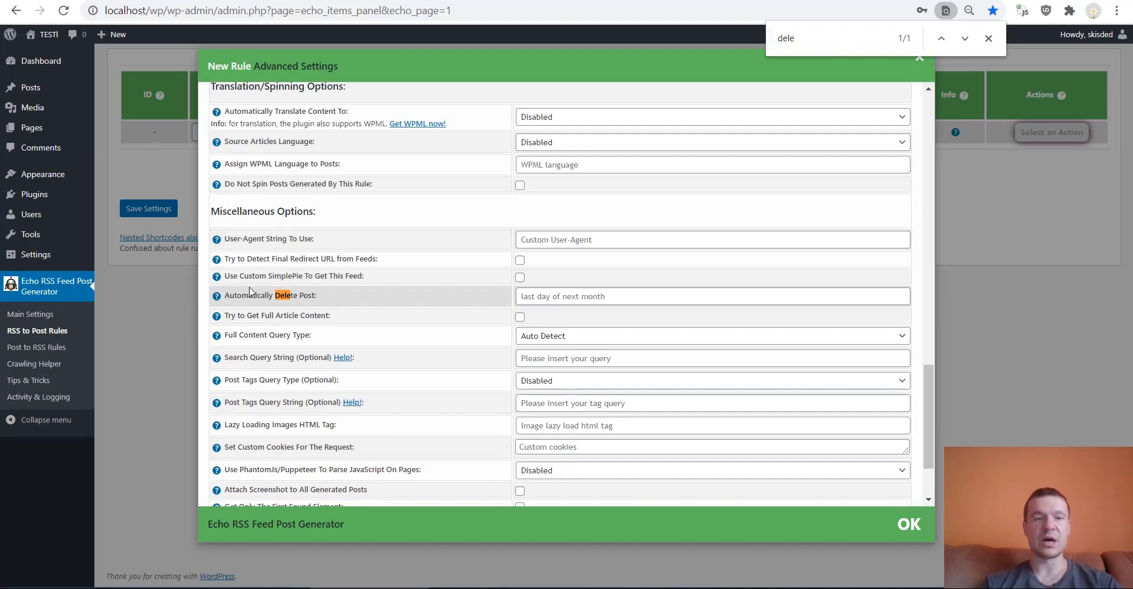
left_click_drag(226, 295, 316, 295)
key("ctrl+f")
key("ctrl+v")
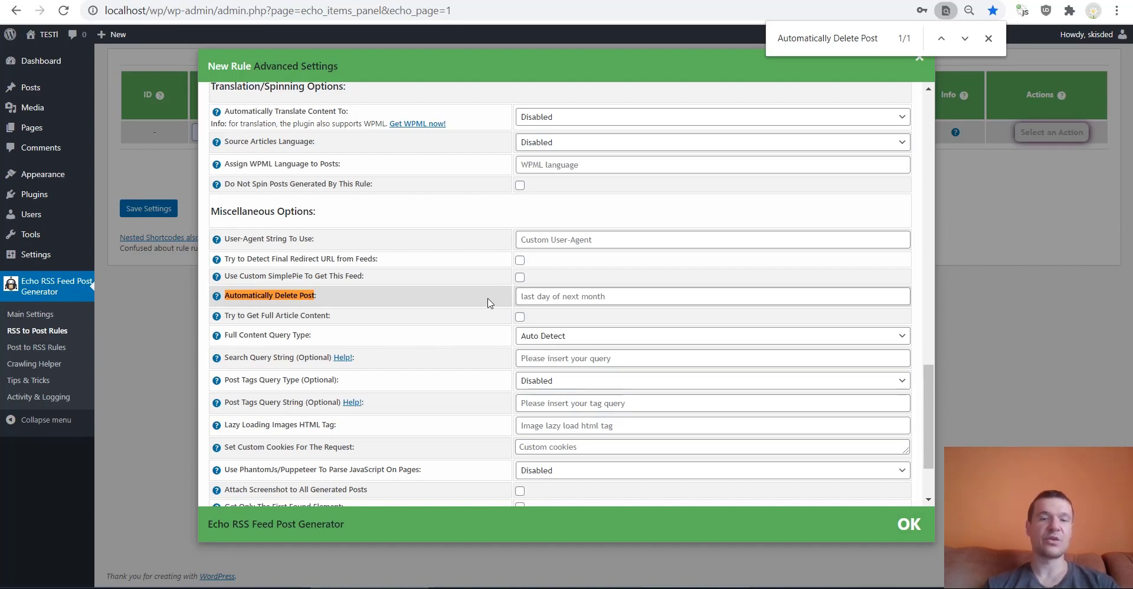
- Try +1 week and +1 hour as the new rule's Automatically Delete Post interval
left_click(534, 297)
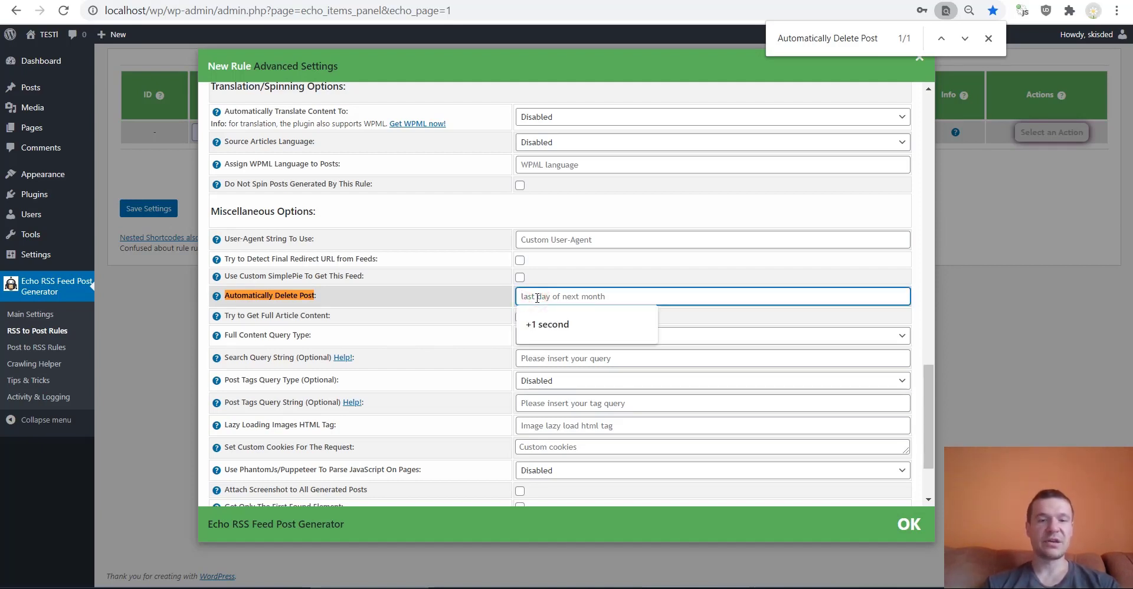
type("+1 week")
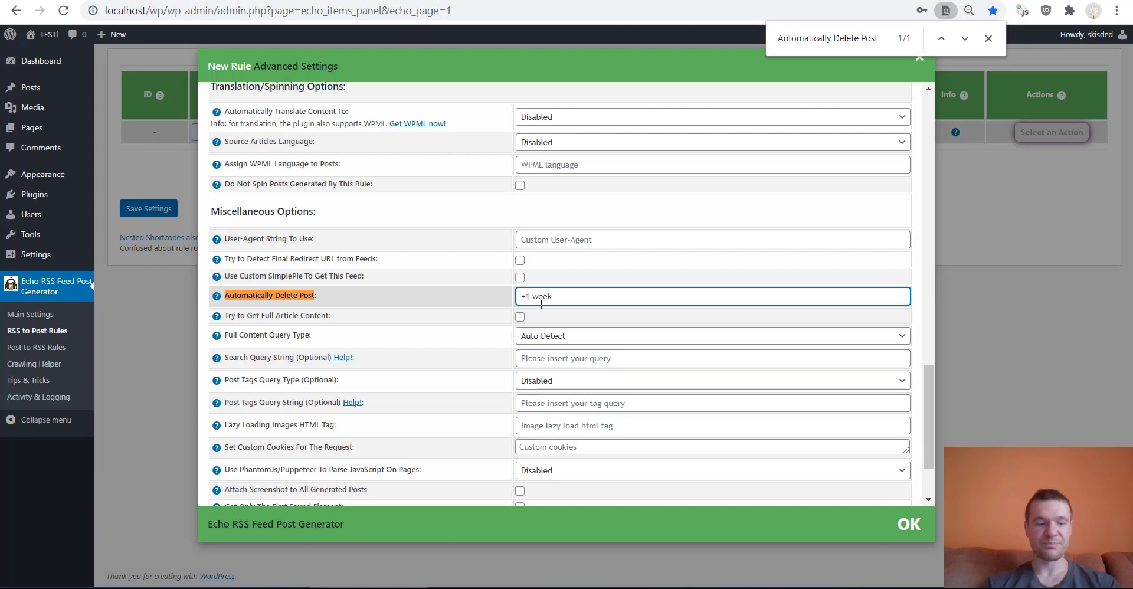
triple_click(541, 301)
type("+1")
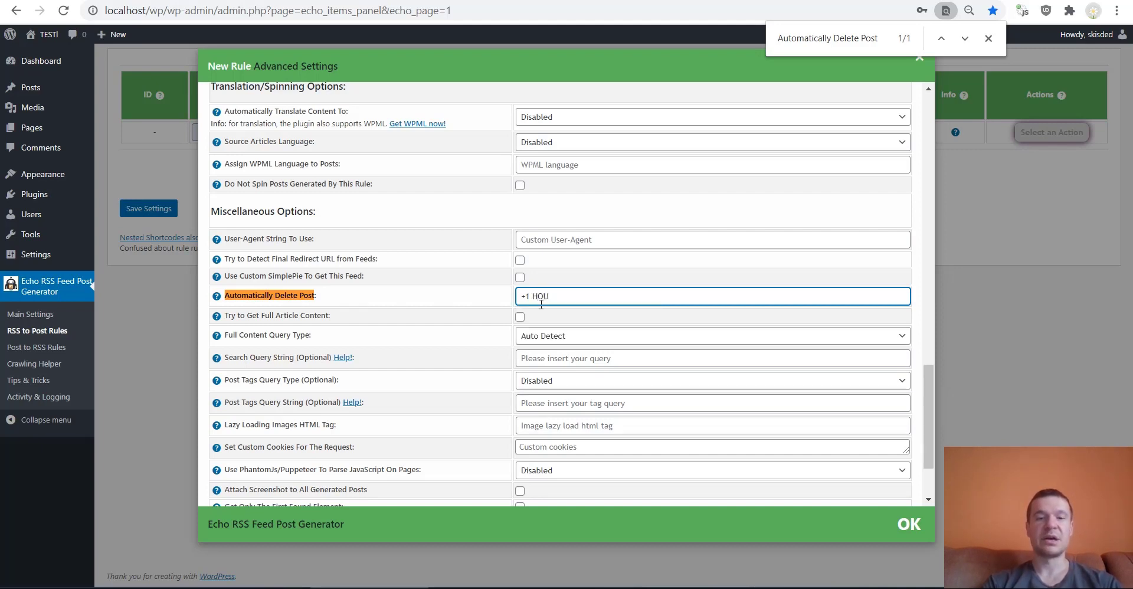
type("hour")
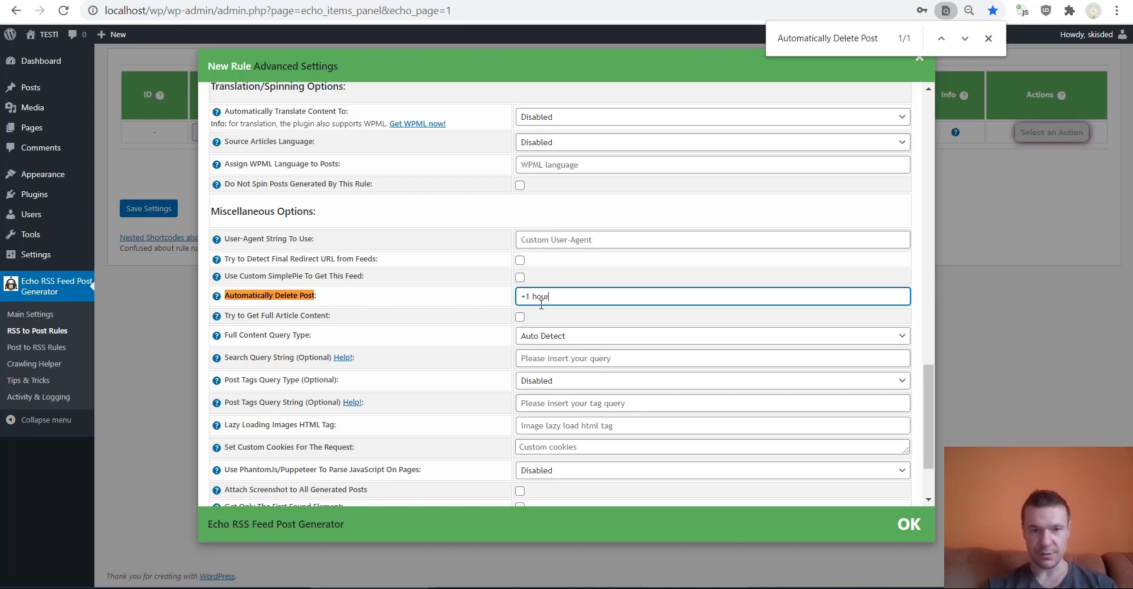
- Set the new rule's Automatically Delete Post interval to +1 month and save the rule
key("ctrl+a")
type("+")
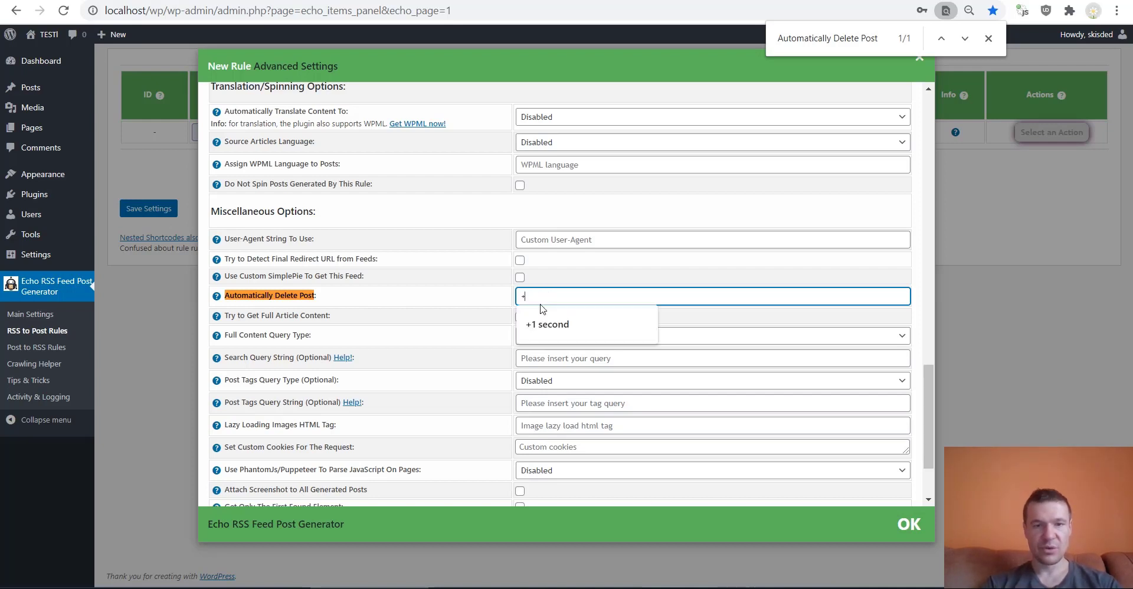
type("1 month")
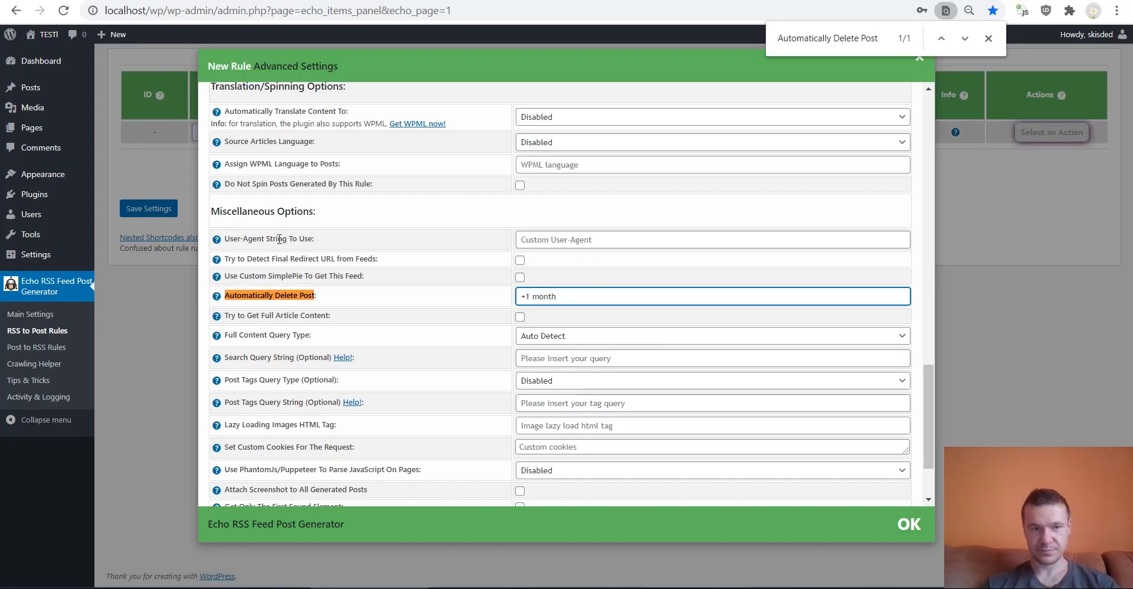
left_click(151, 209)
left_click(152, 209)
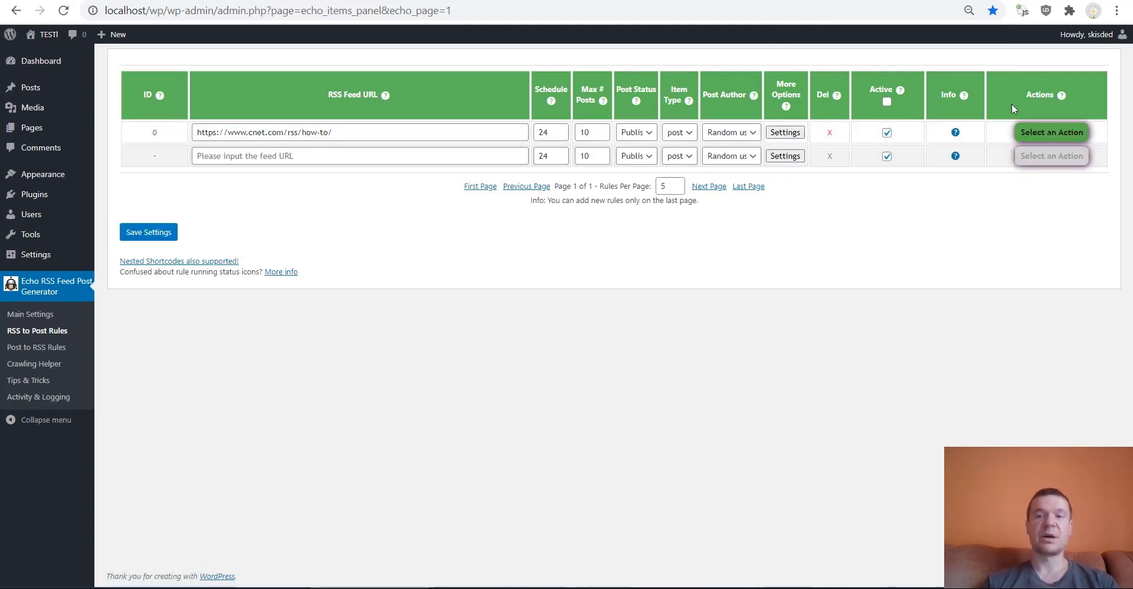
- Run the CNET how-to feed rule immediately and confirm the run
left_click(1038, 131)
left_click(1036, 156)
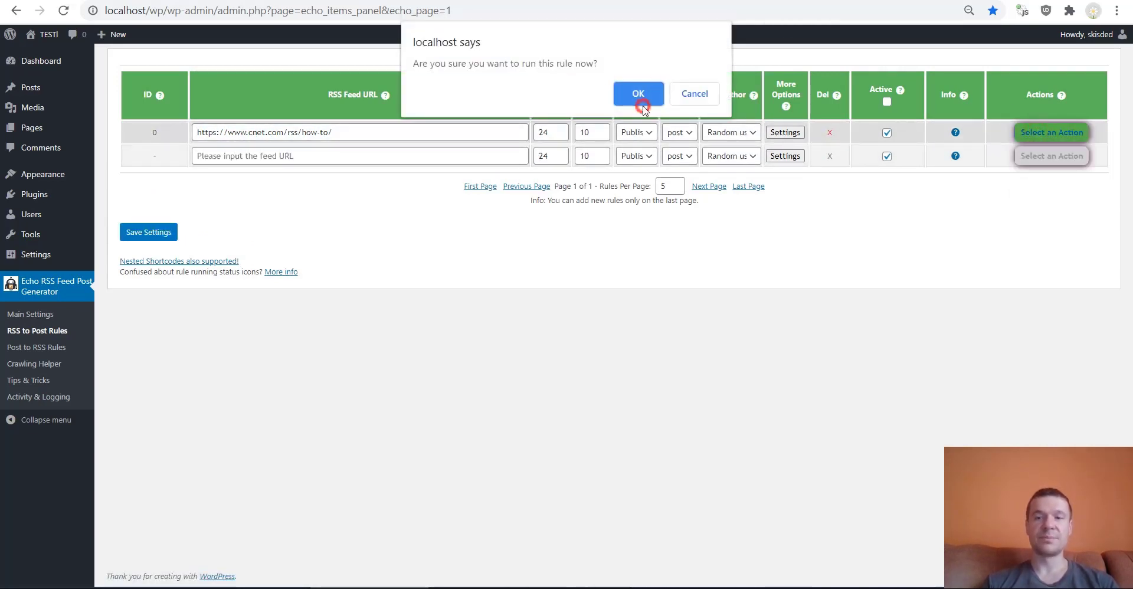
left_click(638, 95)
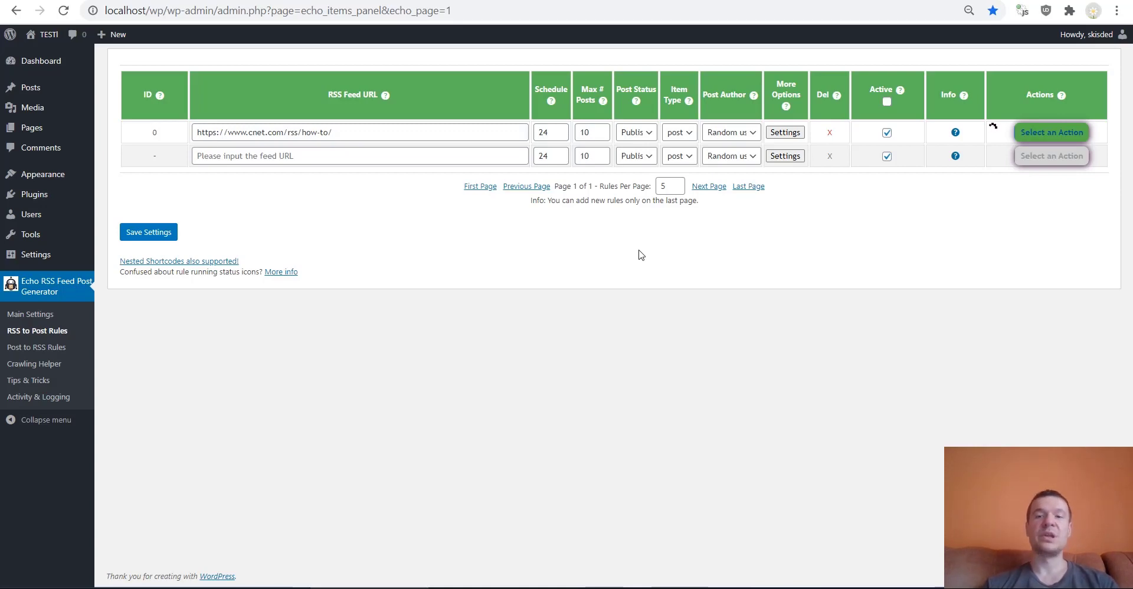
- Review the Automatically Delete Post value in the CNET rule's advanced settings and close them
left_click(785, 133)
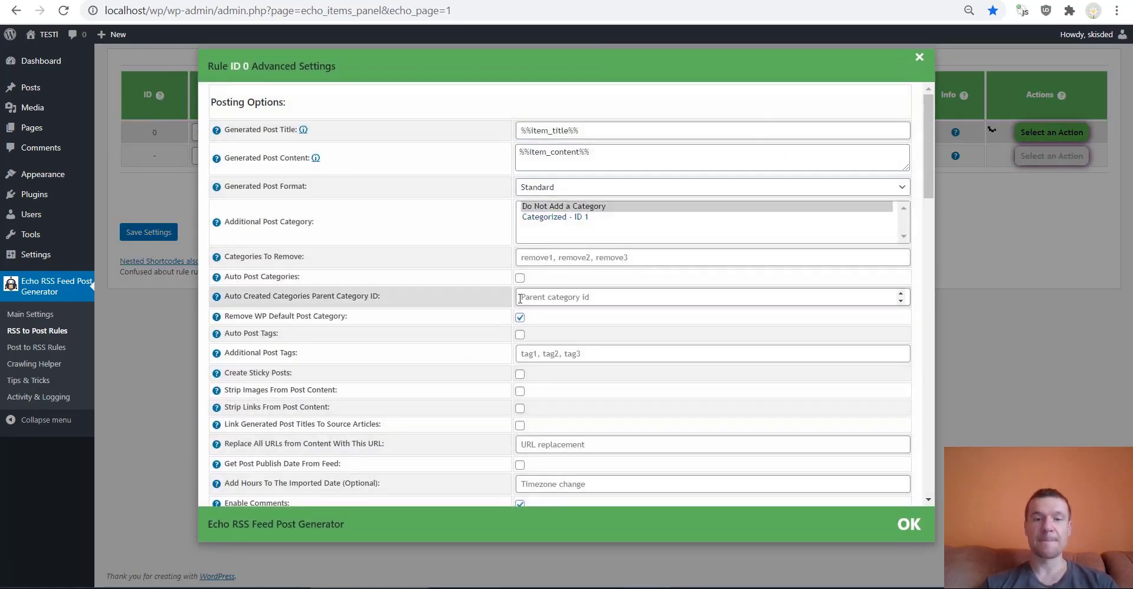
scroll(502, 307, "down", 6)
scroll(502, 307, "down", 15)
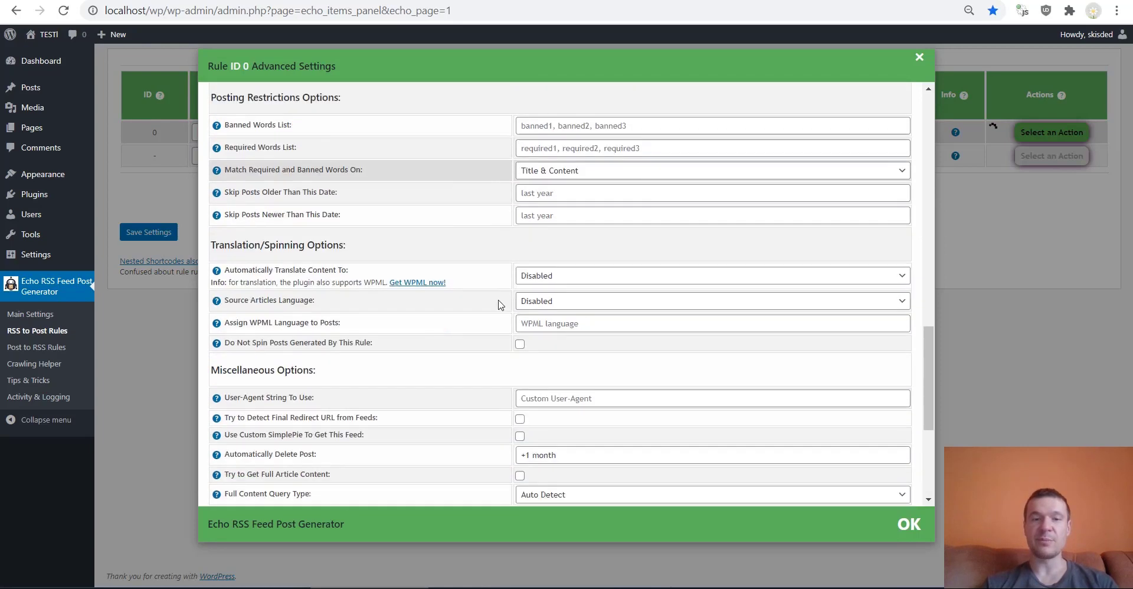
scroll(499, 304, "down", 4)
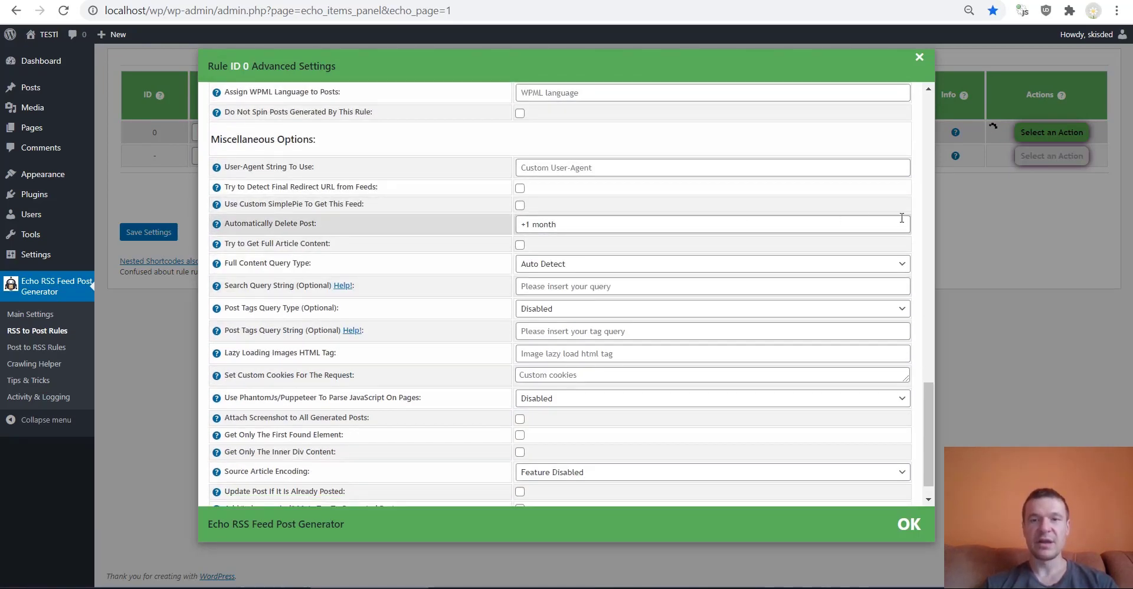
left_click(997, 216)
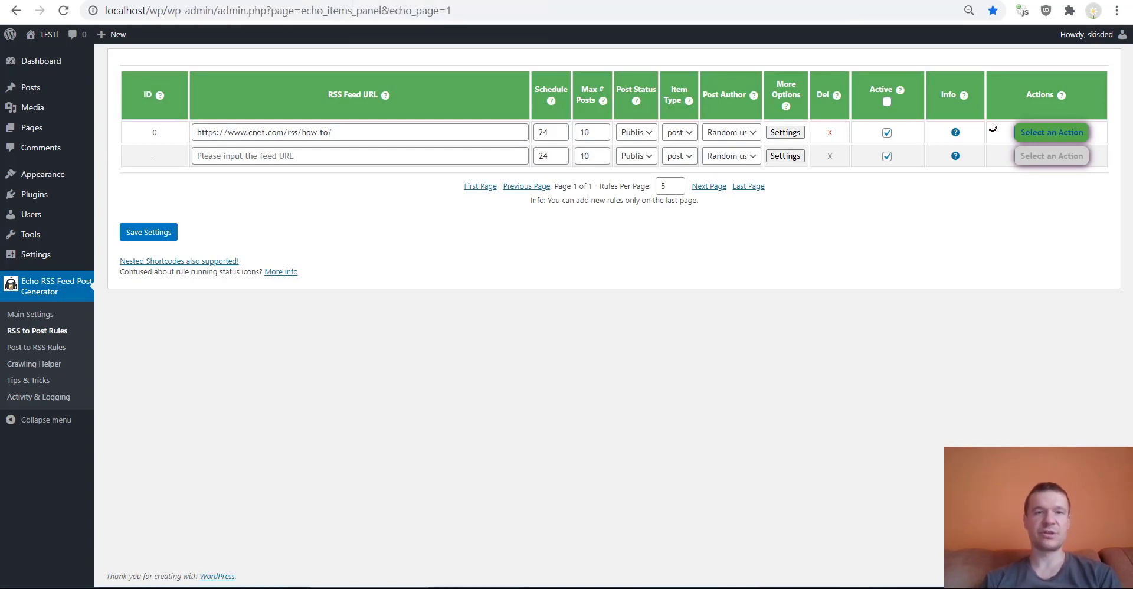
- Switch to the posts list filtered to the posts generated by the CNET rule
key("ctrl+Tab")
scroll(195, 130, "up", 3)
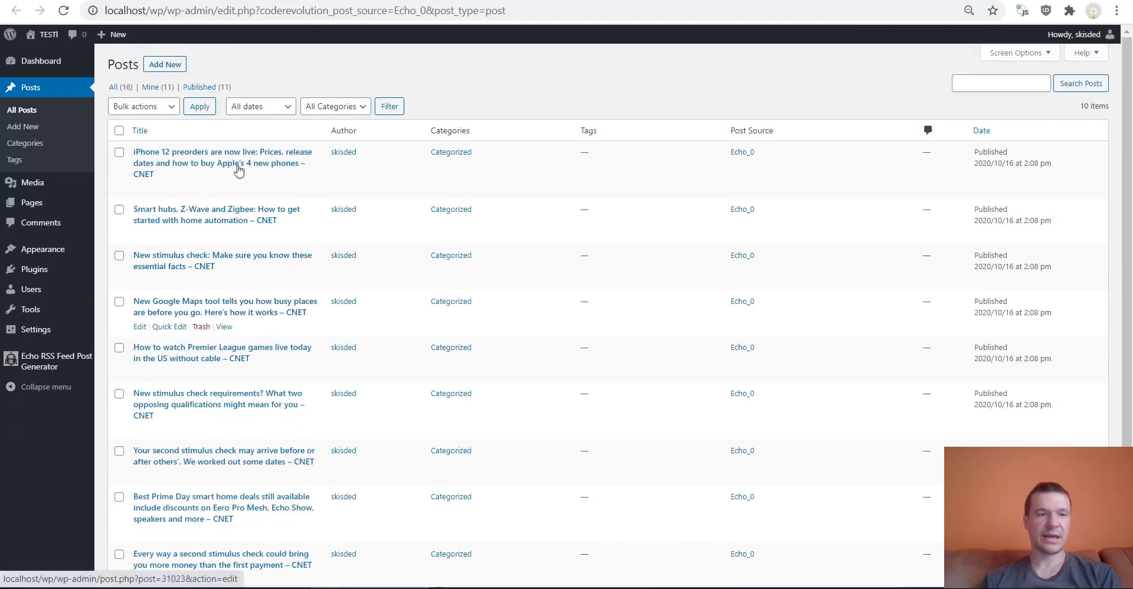